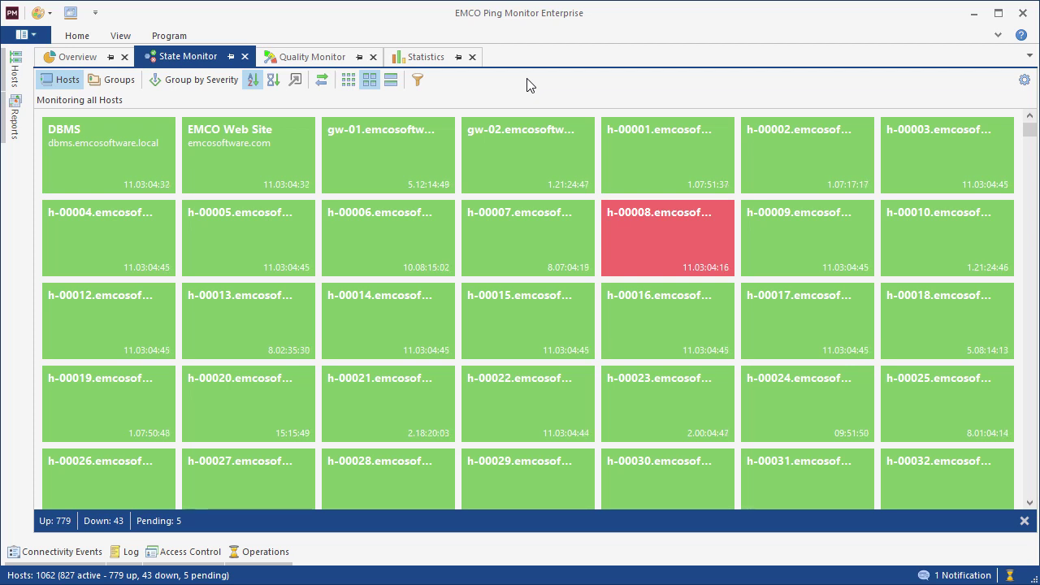
Show hosts as small colour-only tiles grouped by severity, with down hosts first
mouse_move(549, 255)
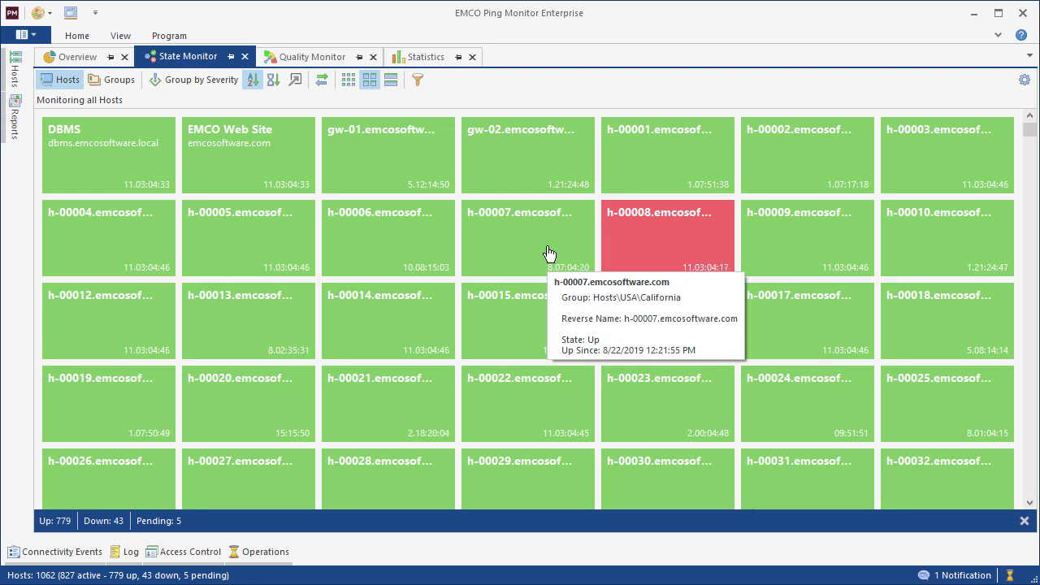
mouse_move(670, 254)
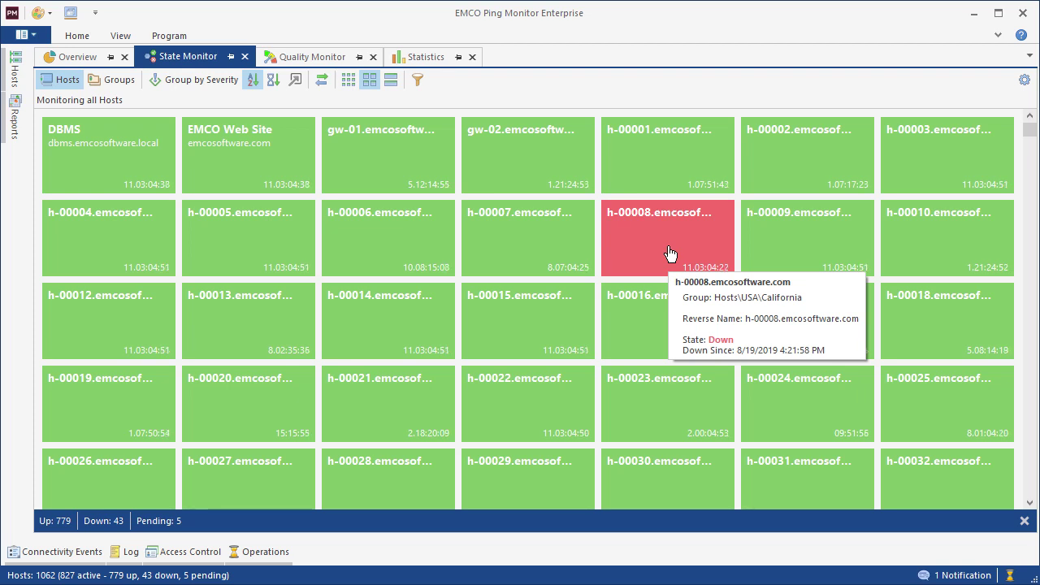
click(350, 79)
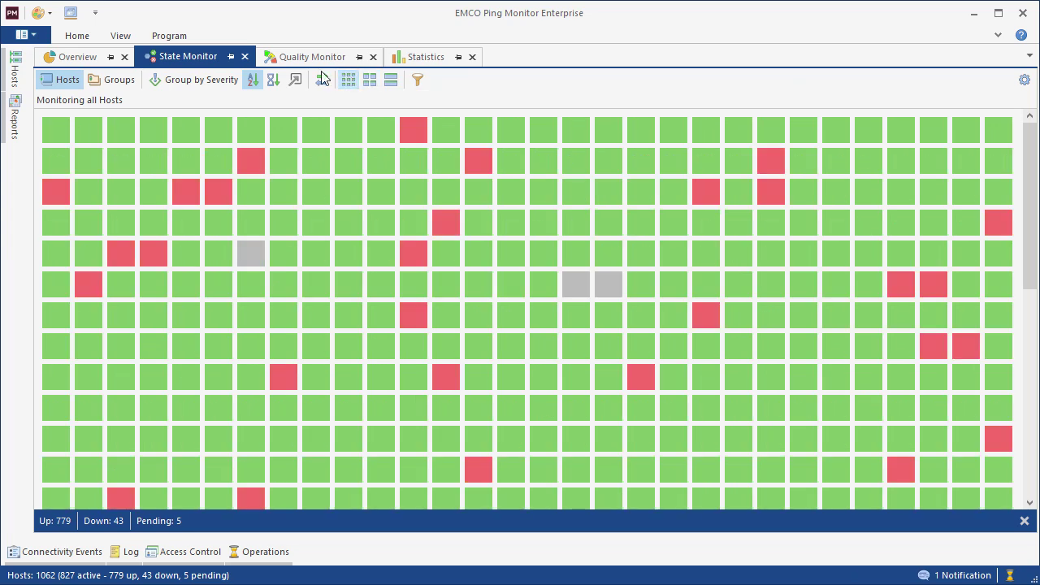
click(184, 74)
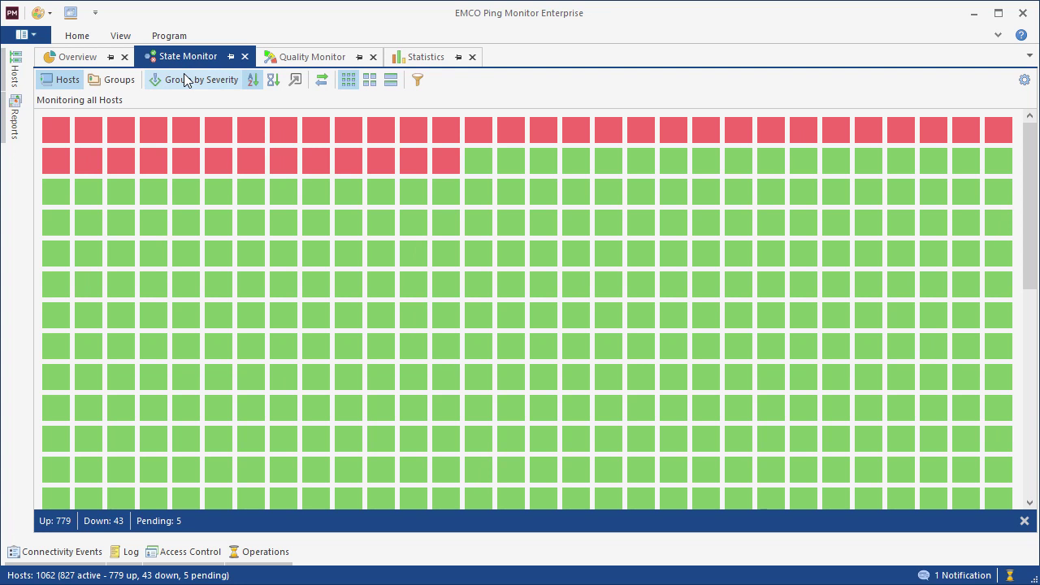
Filter the State Monitor to show only Down hosts
click(421, 75)
click(398, 281)
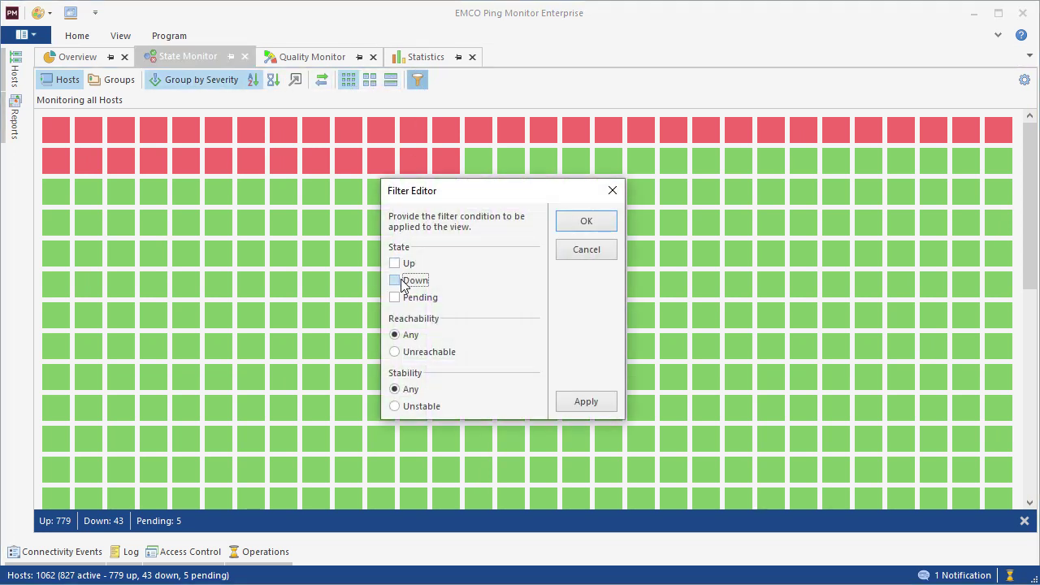
click(585, 225)
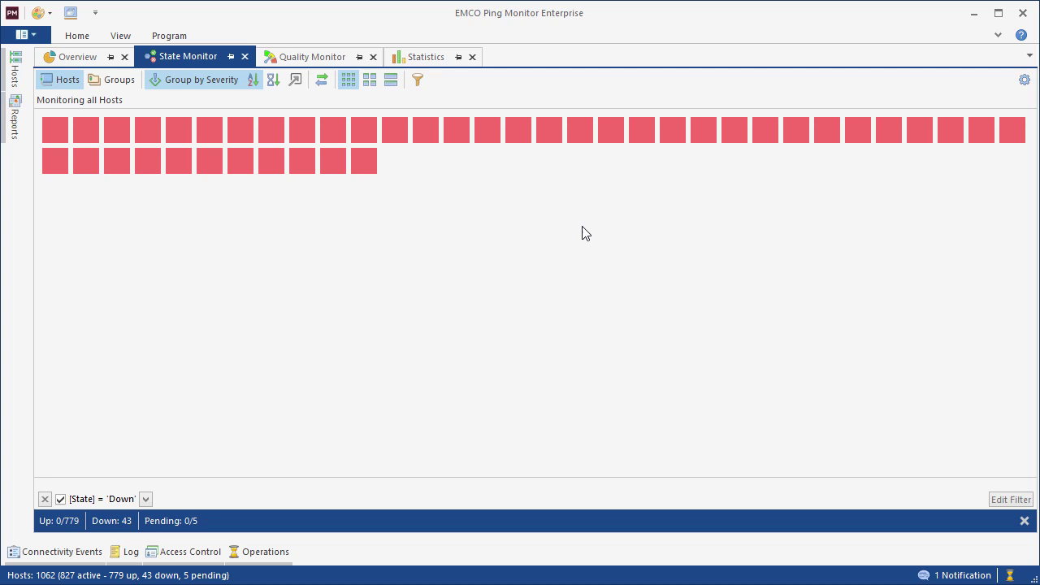
View host h-01055's details, then move on to the Quality Monitor
mouse_move(367, 169)
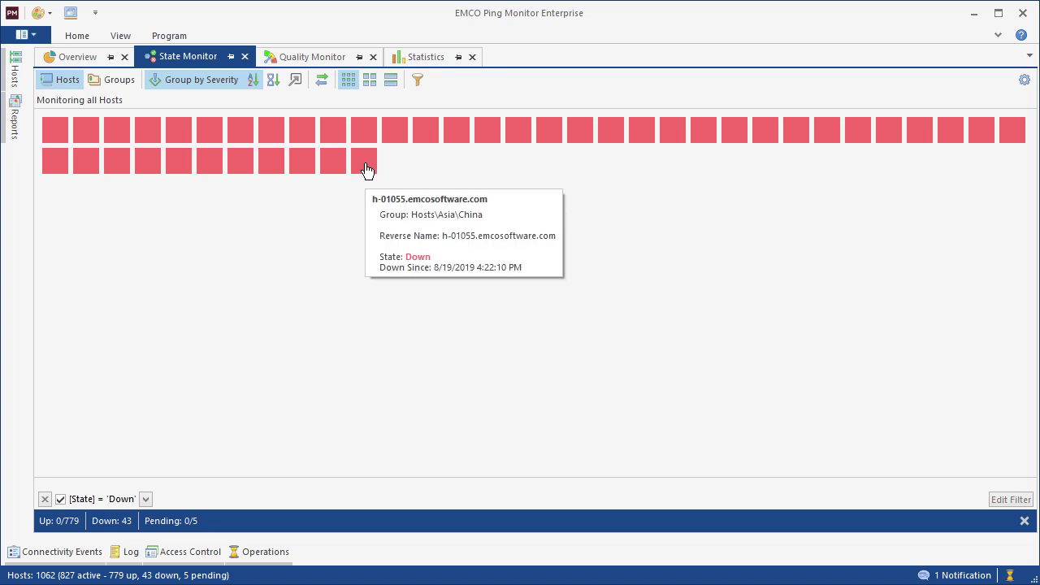
double_click(367, 169)
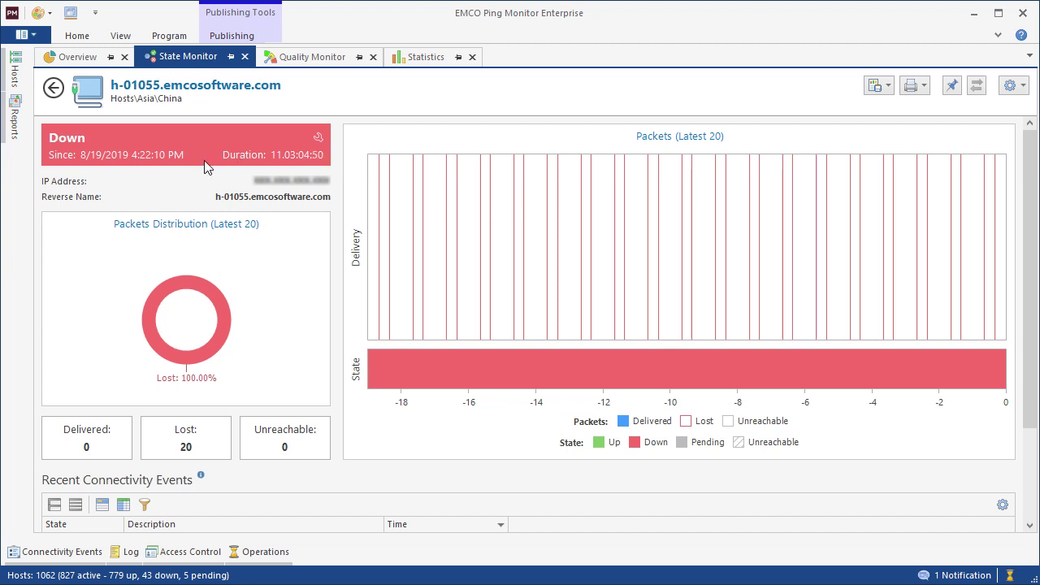
click(312, 56)
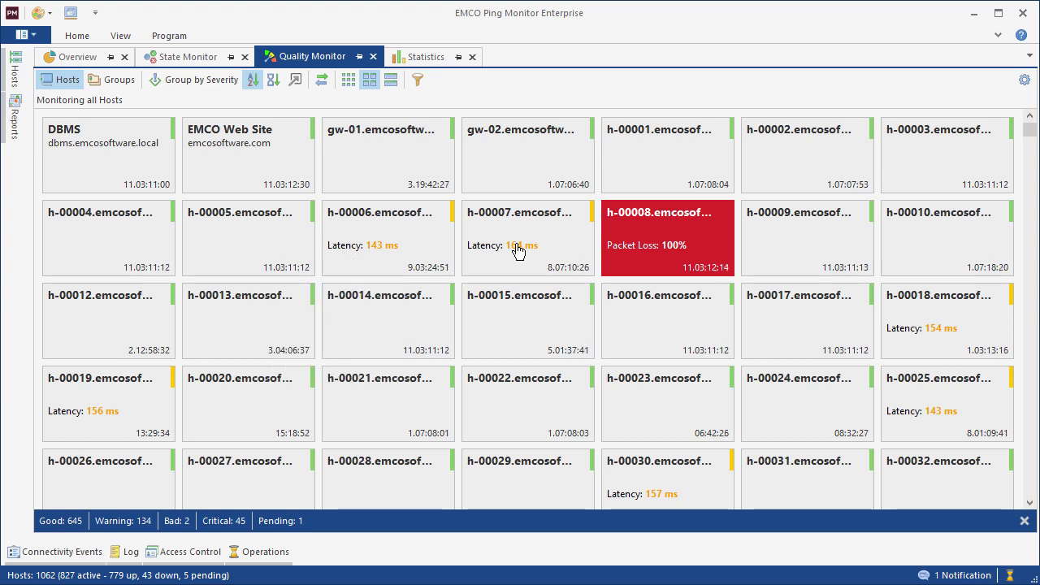
Filter the Quality Monitor to Bad quality, leaving h-00147, h-00534 and h-00543
mouse_move(704, 250)
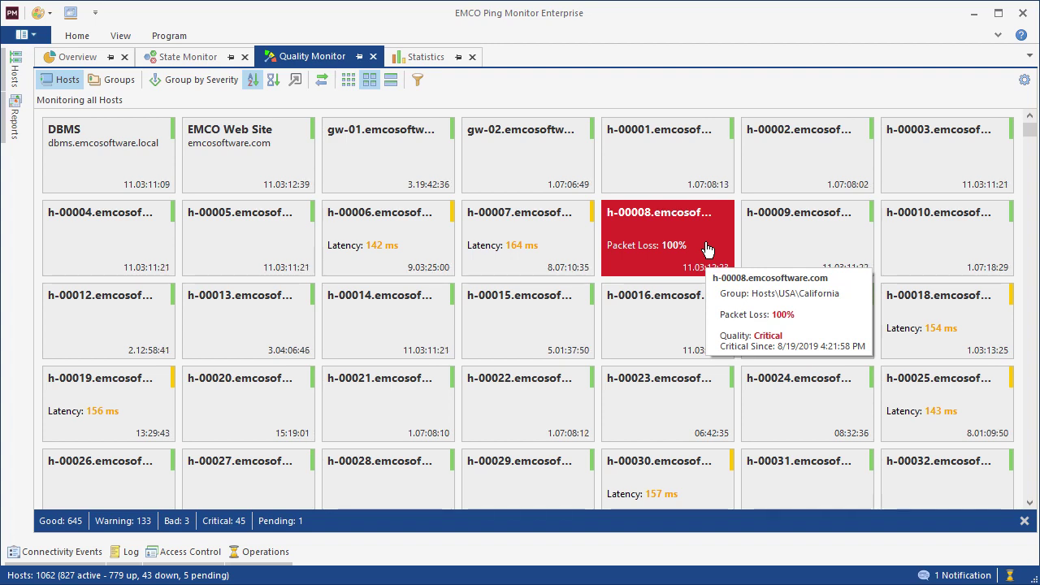
click(417, 79)
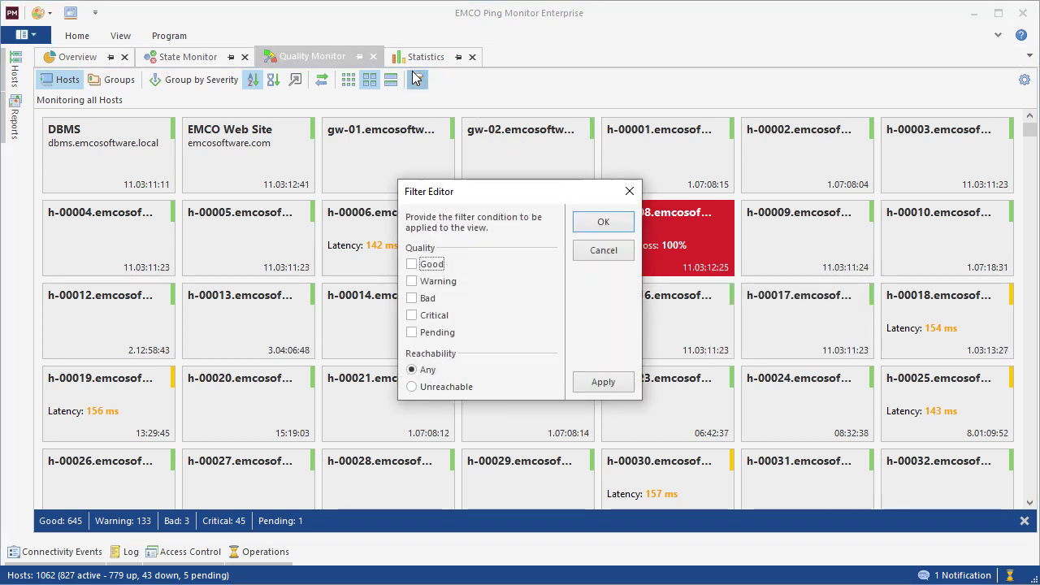
click(416, 299)
click(593, 224)
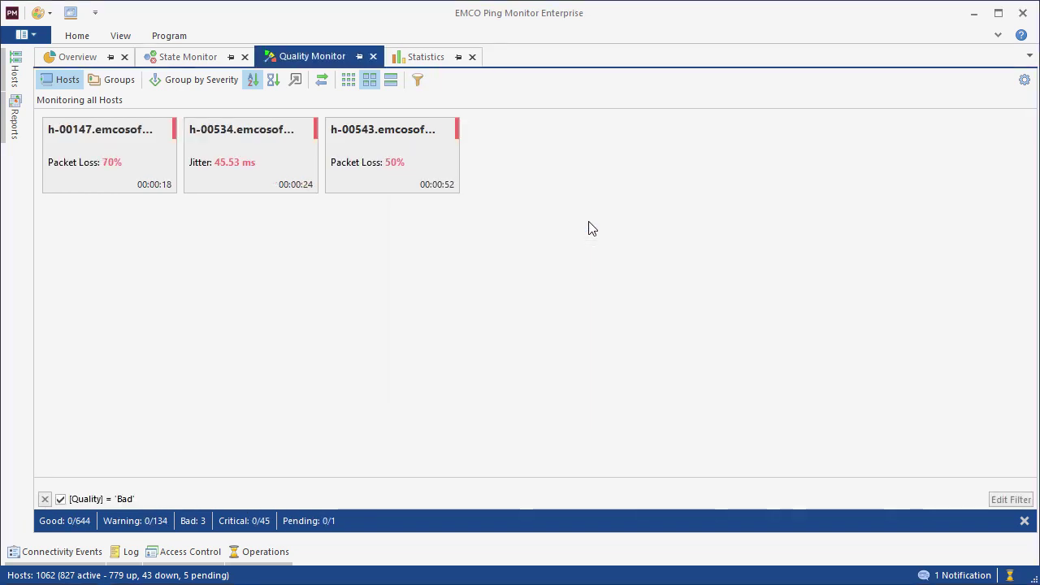
Open host h-00534's detail view and check the info beside its Bad rating
click(293, 177)
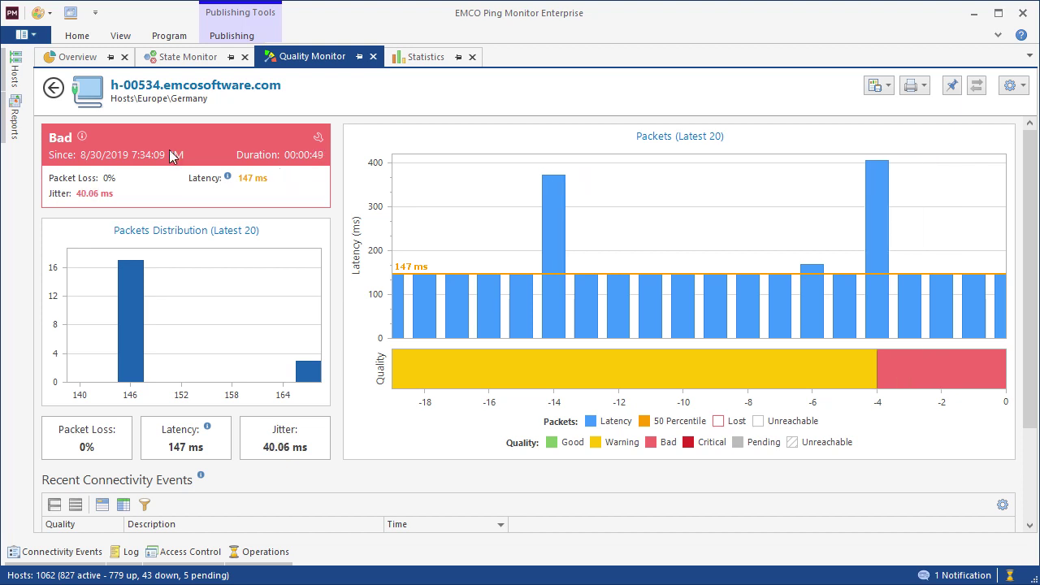
mouse_move(83, 140)
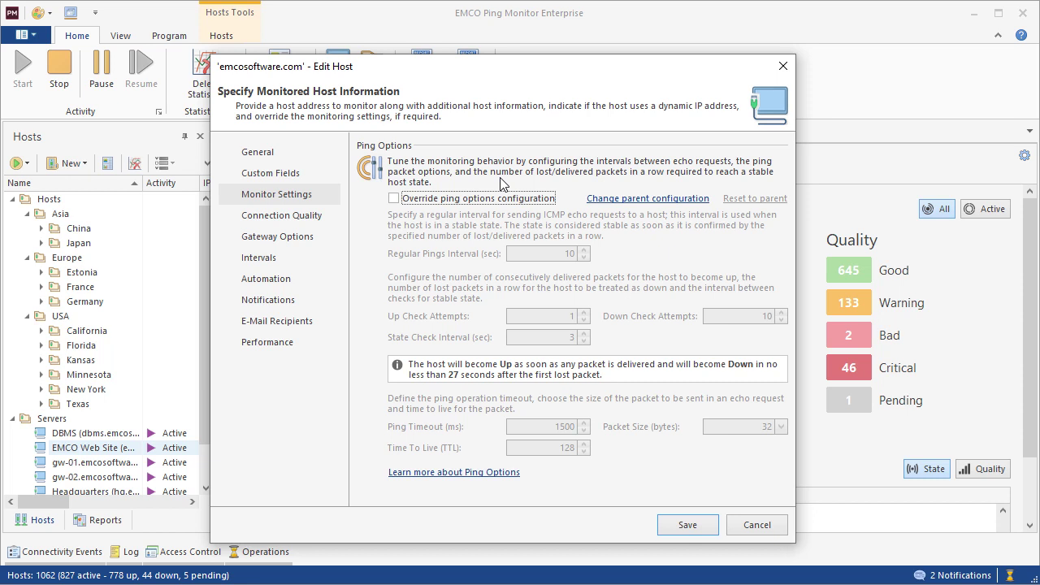
Override this host's ping options with Up Check Attempts set to 10
click(394, 199)
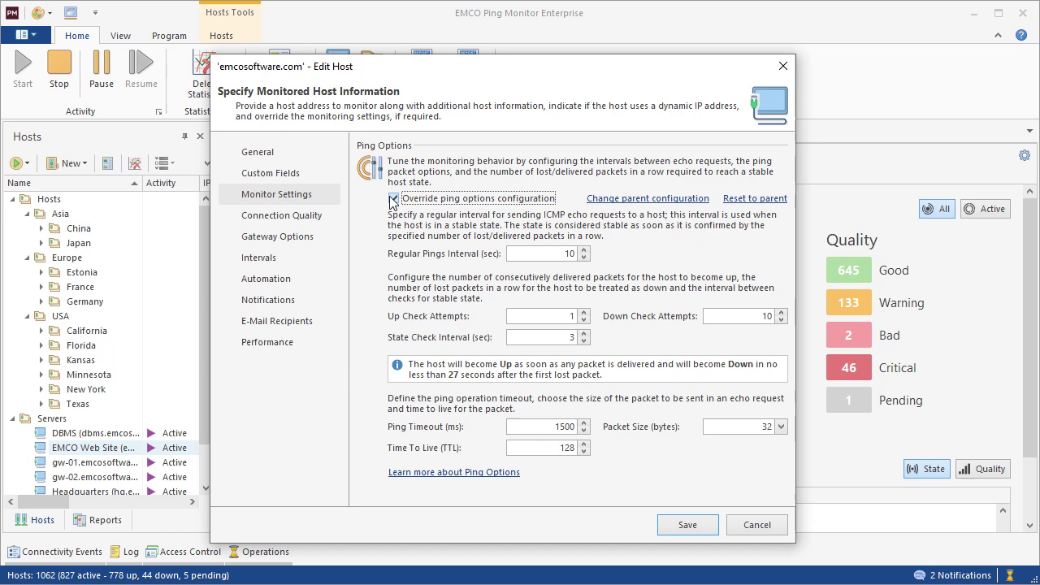
click(569, 317)
text(0)
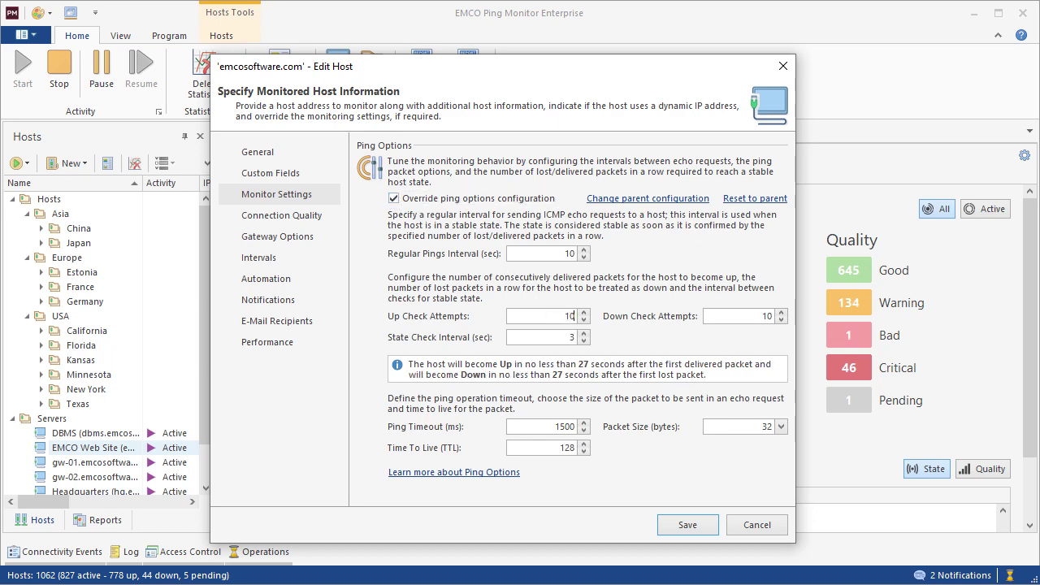
Override notifications to e-mail on Good, Warning, Bad and Critical quality
click(277, 300)
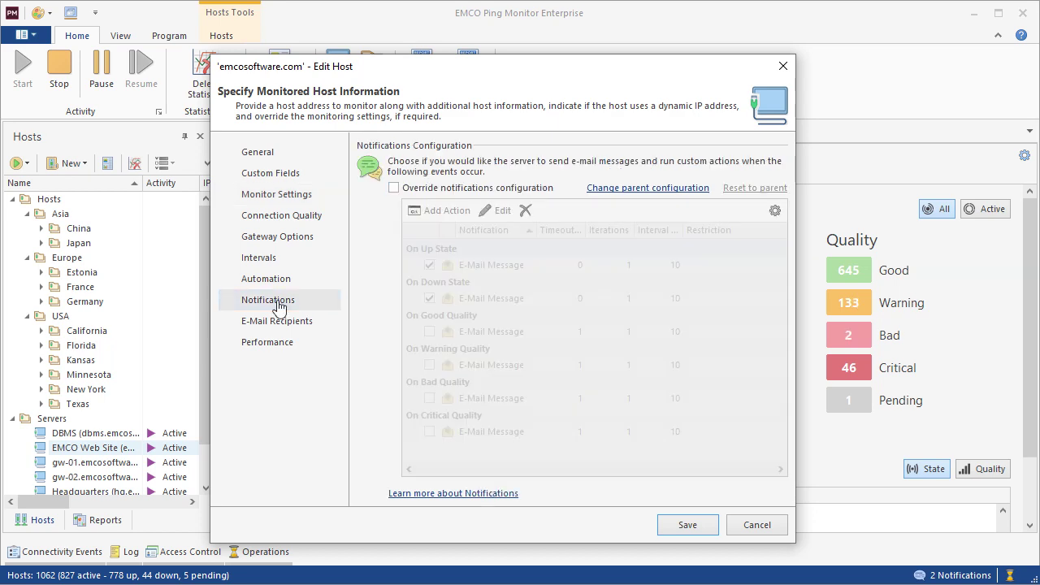
click(393, 188)
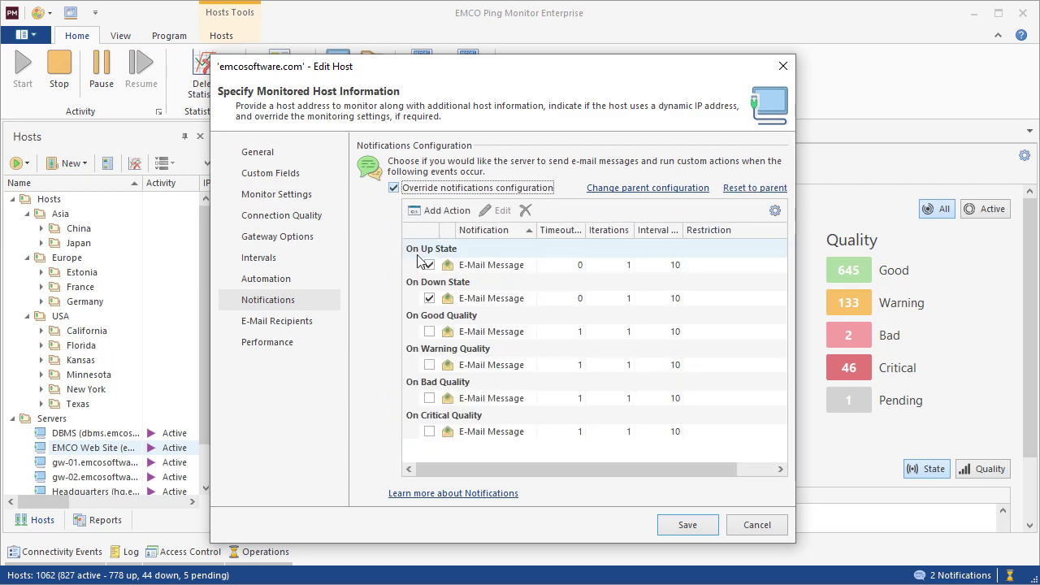
click(429, 331)
click(429, 365)
click(429, 399)
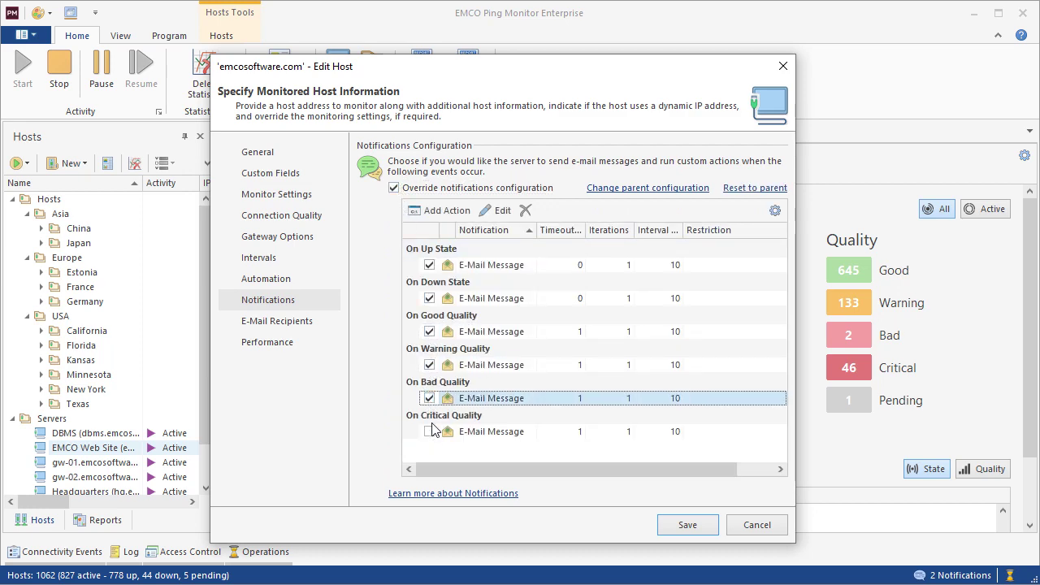
click(429, 431)
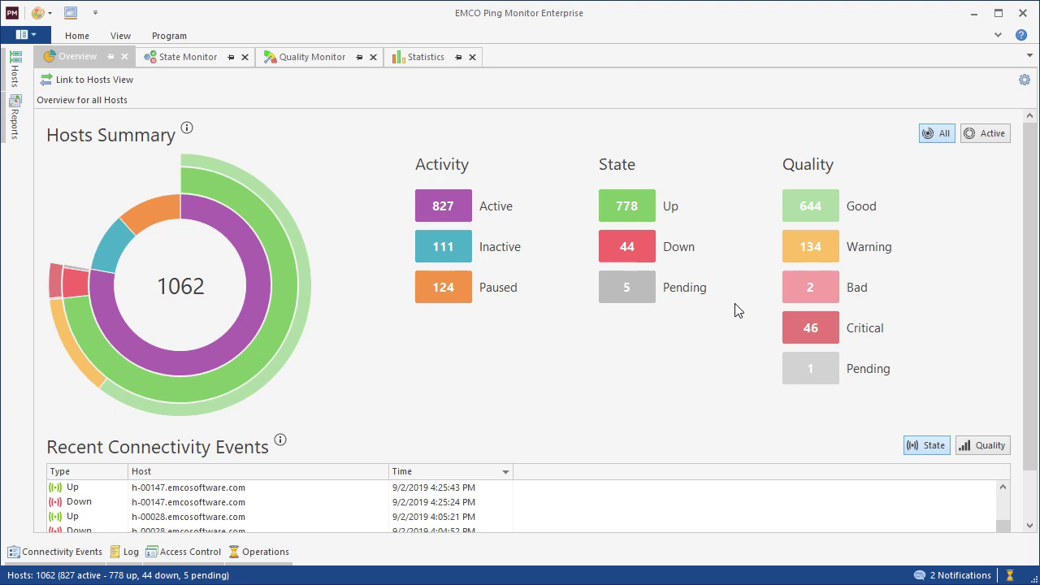
List the Bad-quality hosts, inspect host h-00392's details, then go to Statistics
click(856, 294)
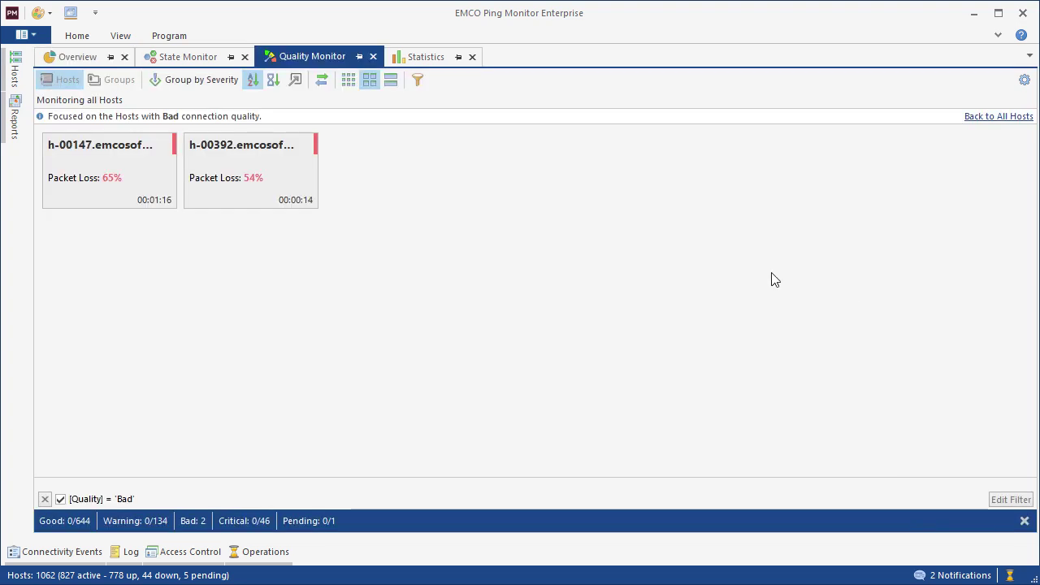
click(277, 169)
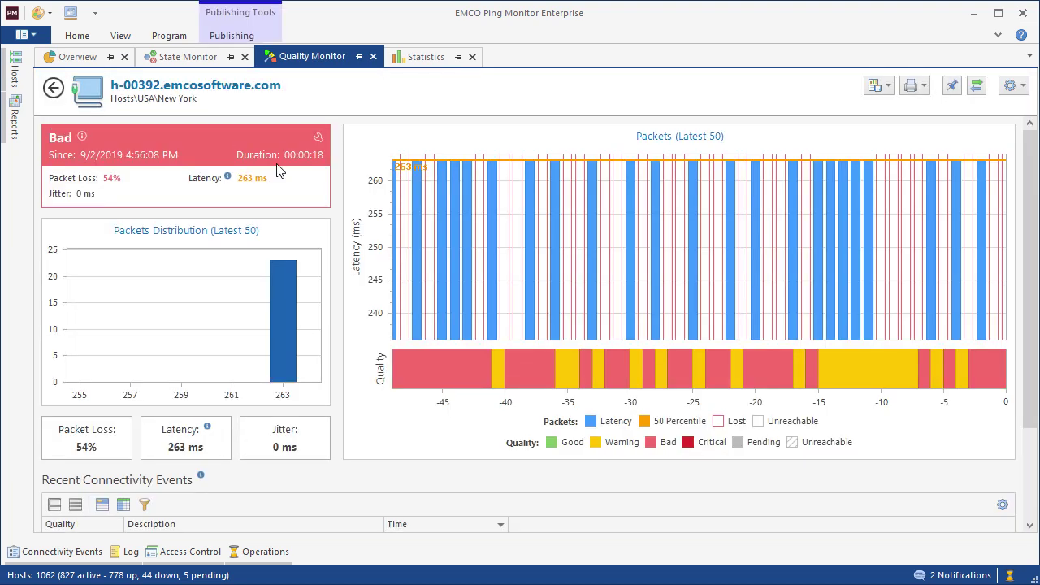
key(ctrl+Tab)
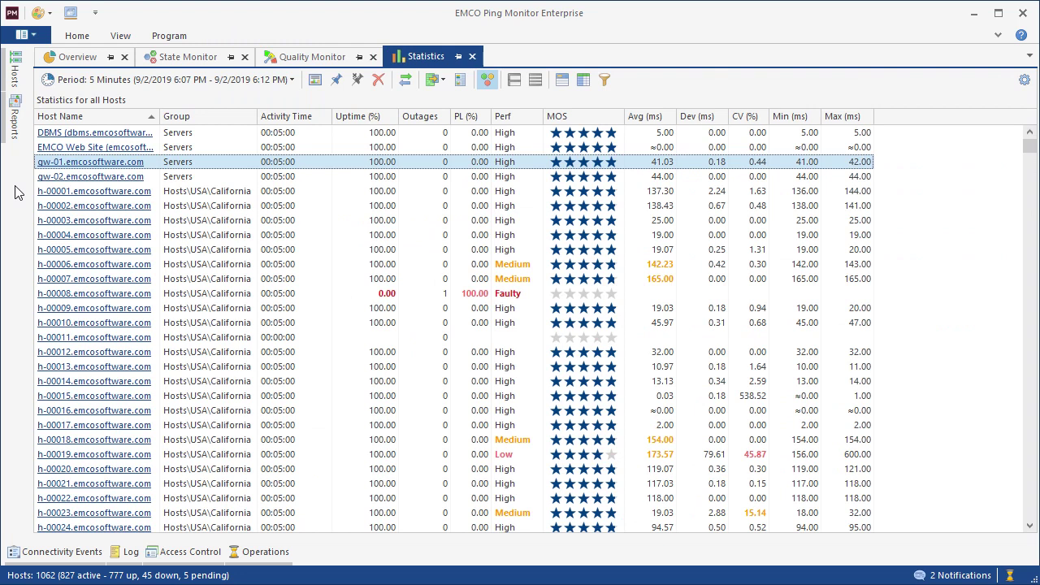
Set the statistics period to 24 Hours and sort all hosts by outages
click(96, 79)
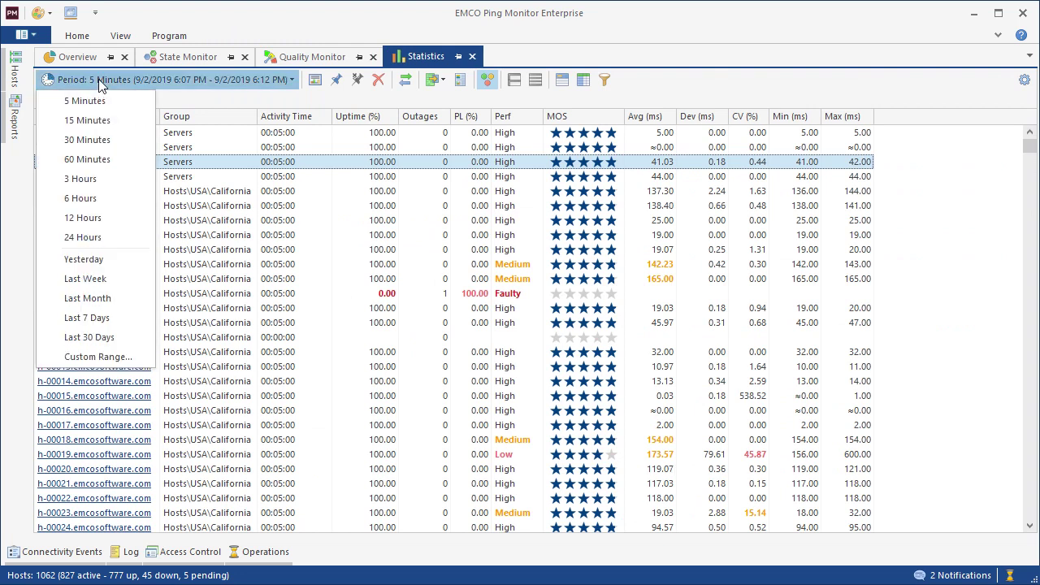
click(80, 237)
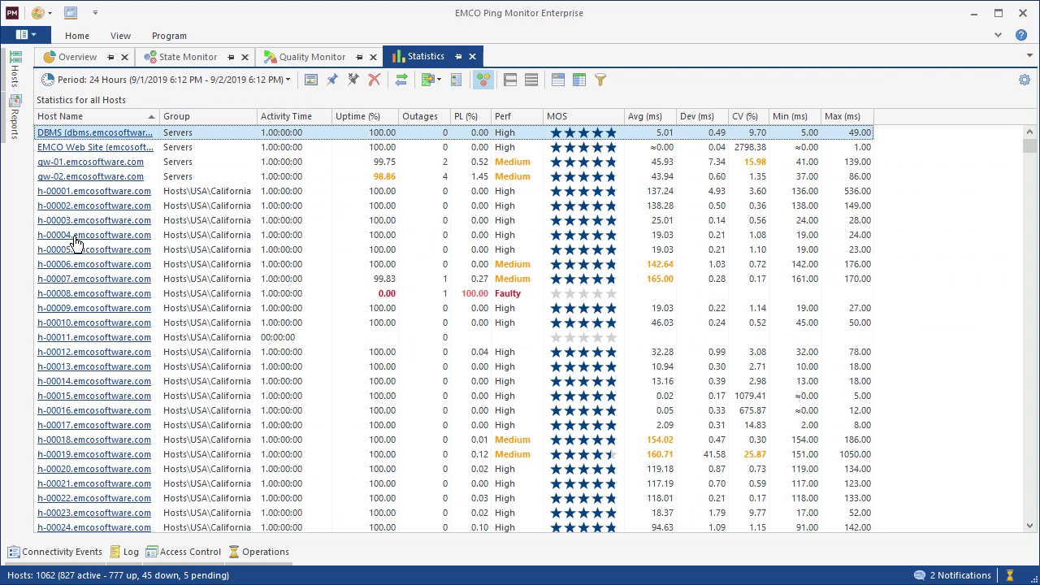
click(169, 163)
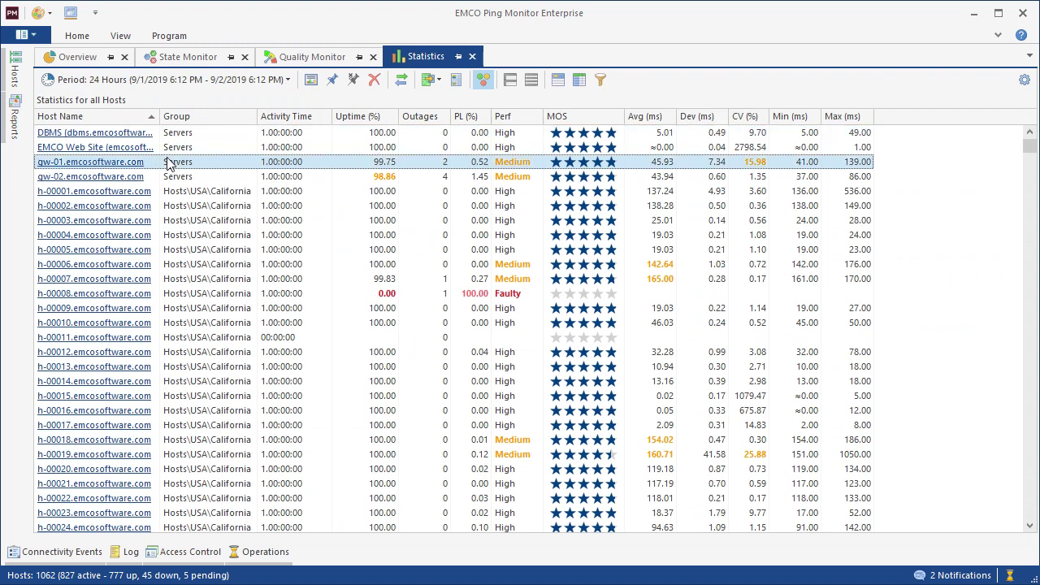
click(440, 118)
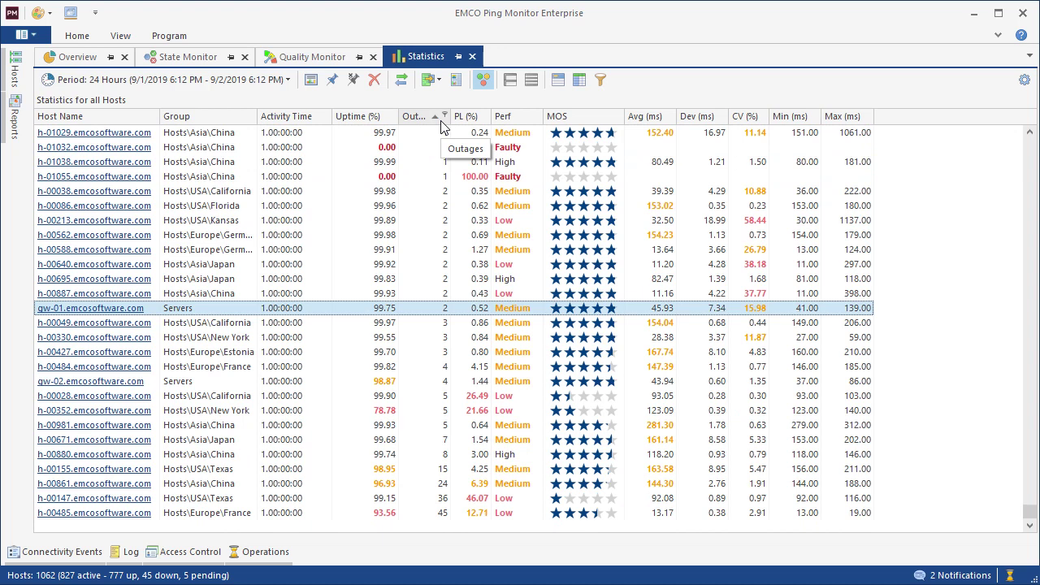
Open host h-00485's detailed statistics and view its Up/Down state intervals
click(79, 515)
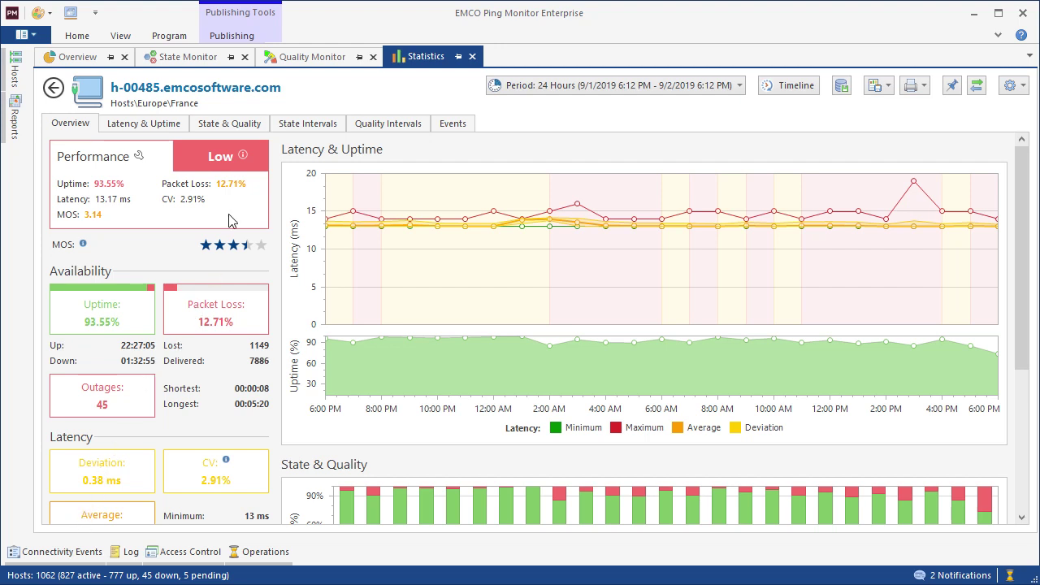
mouse_move(245, 157)
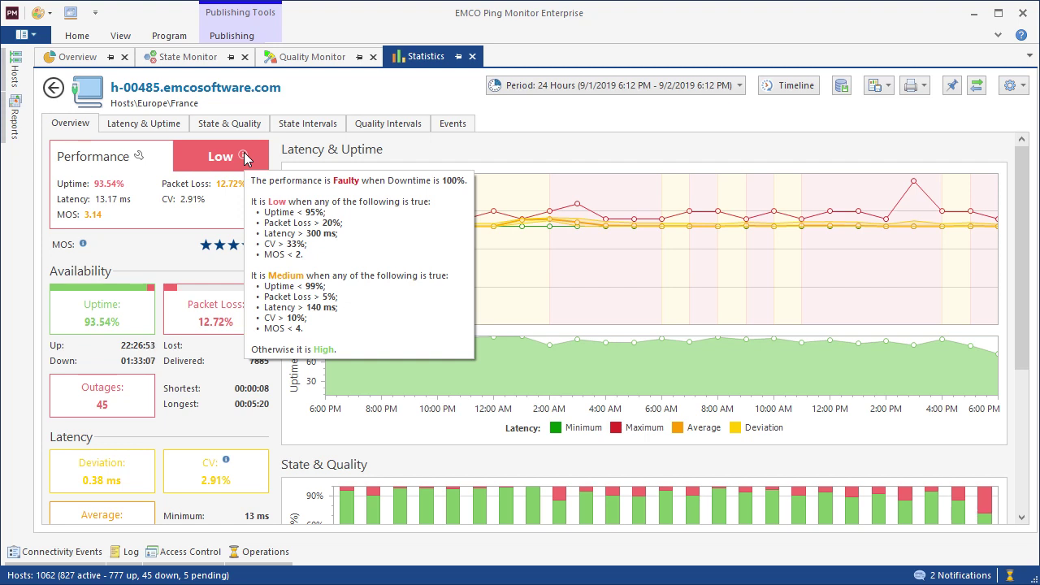
click(293, 128)
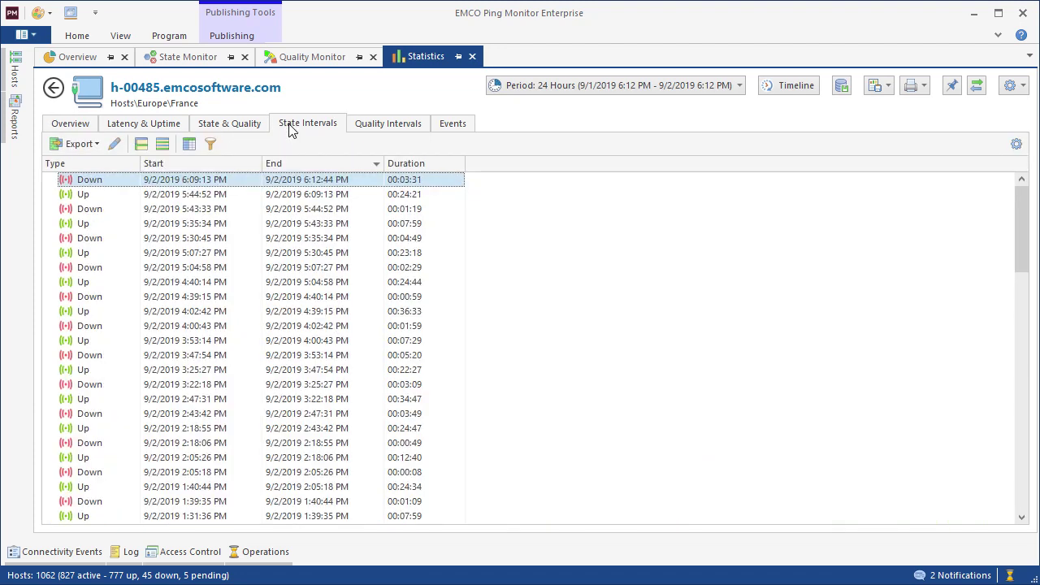
Review h-00485's Quality Intervals, Latency & Uptime, and State & Quality charts
click(363, 132)
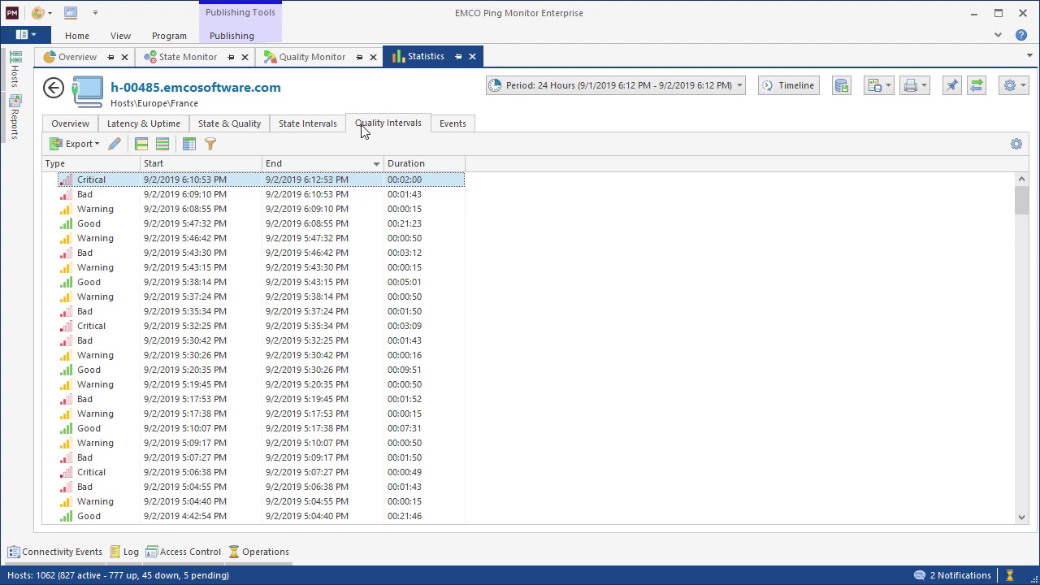
click(185, 131)
mouse_move(381, 234)
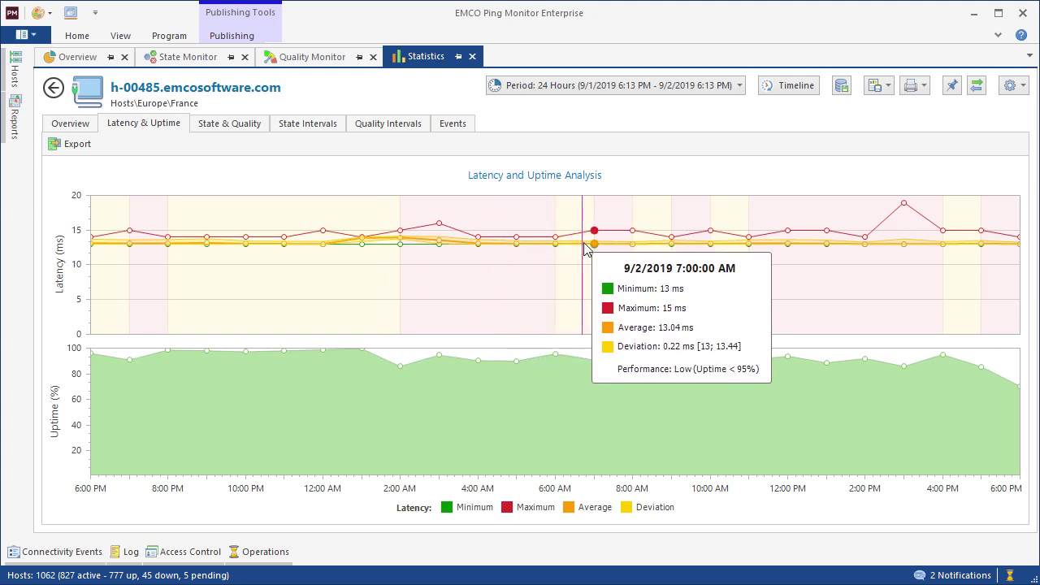
click(230, 127)
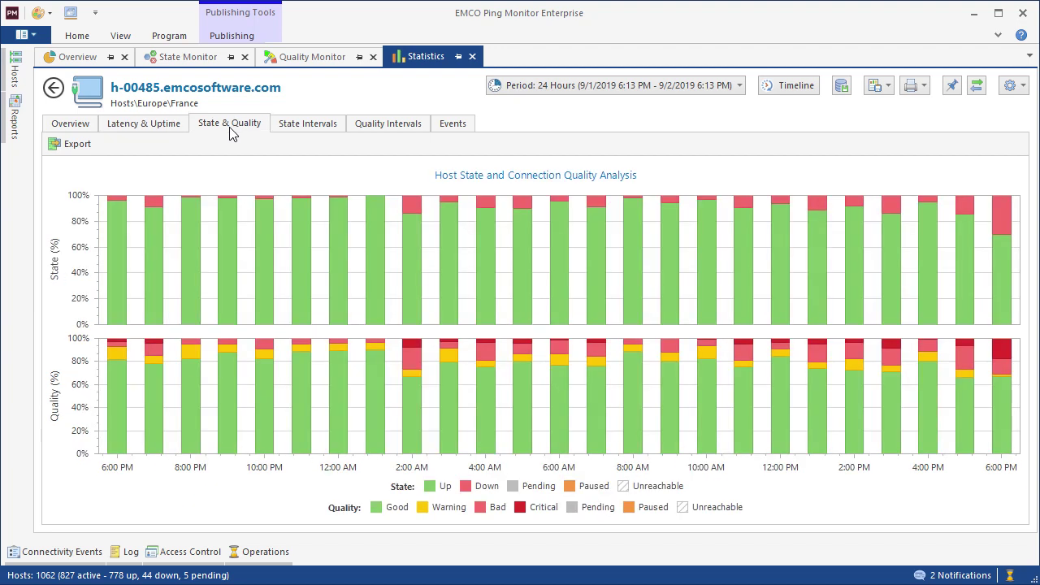
mouse_move(412, 366)
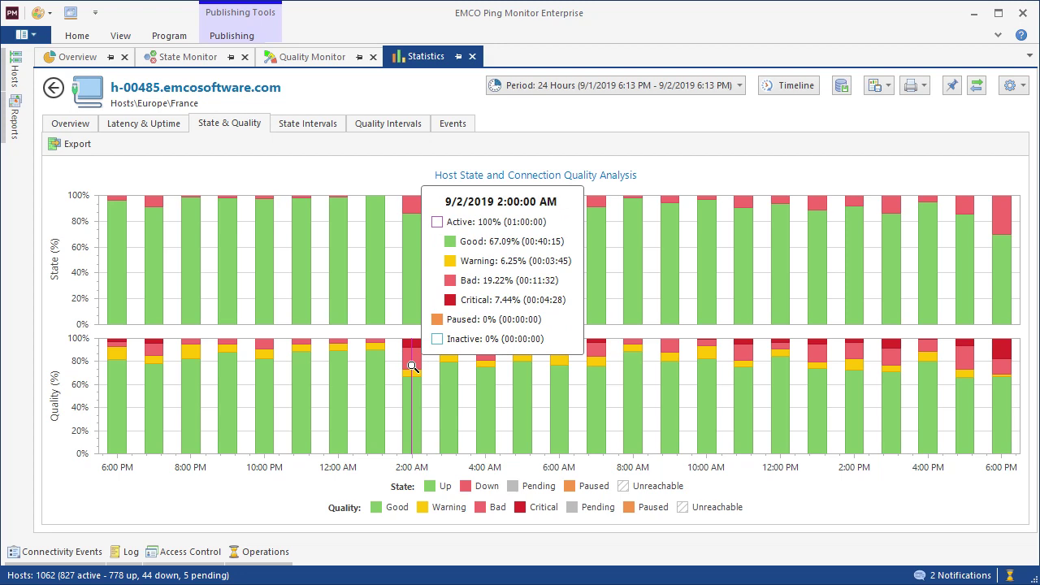
click(412, 366)
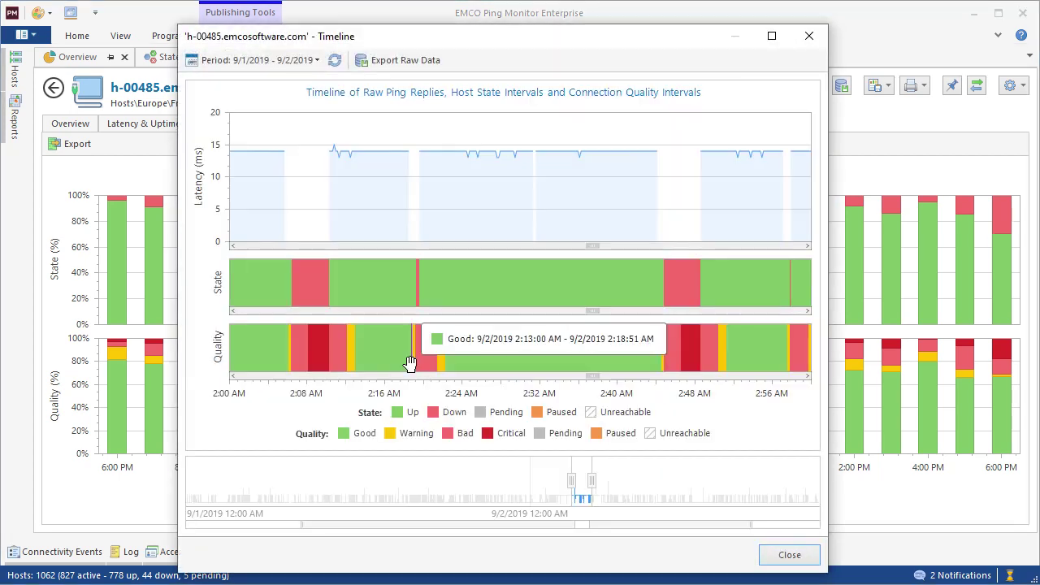
mouse_move(426, 215)
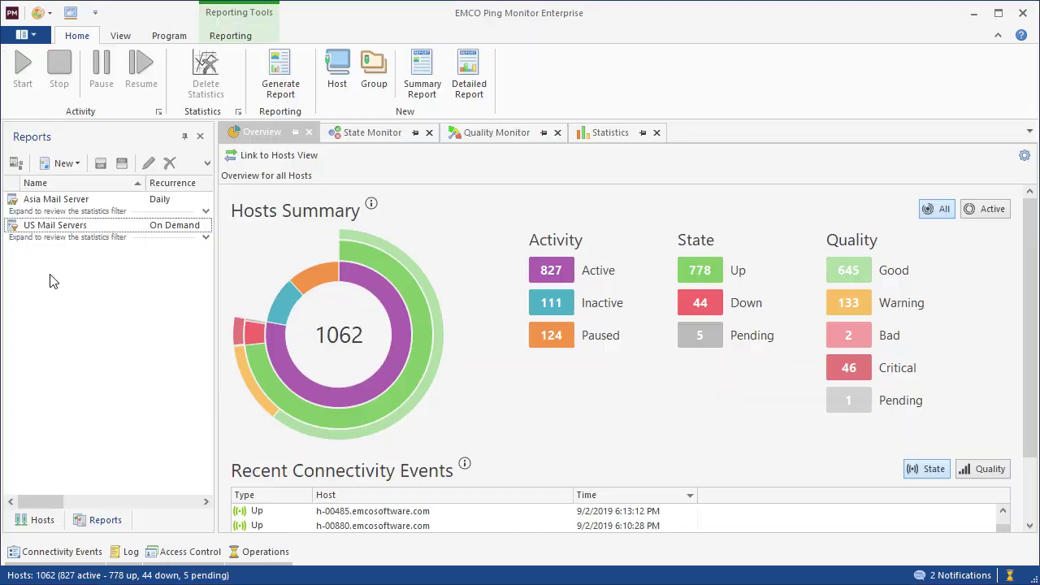
Create a recurring detailed report named 'US Servers' and accept its recurrence schedule
right_click(50, 277)
mouse_move(71, 291)
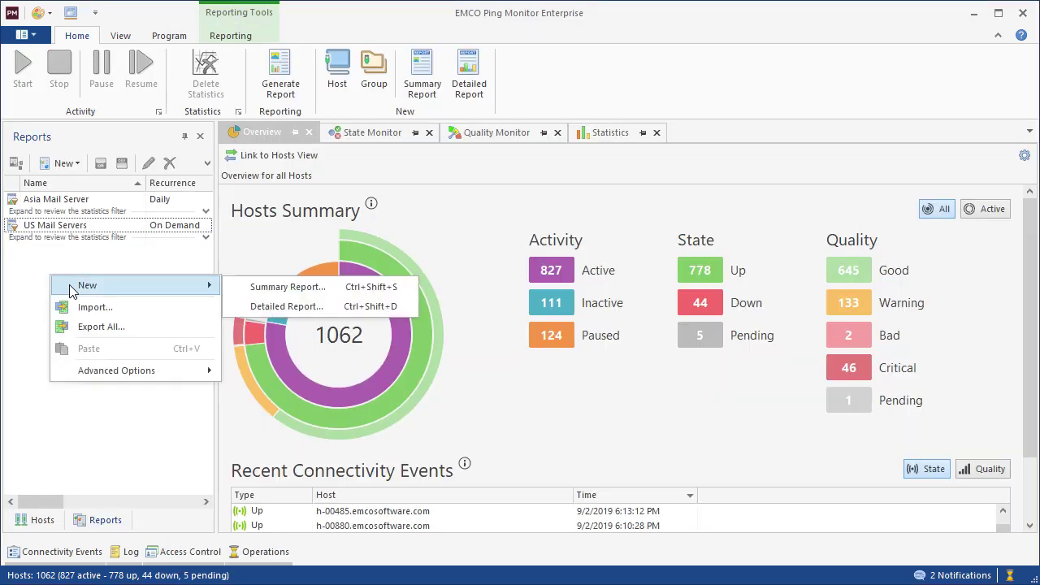
click(286, 307)
text(US Servers)
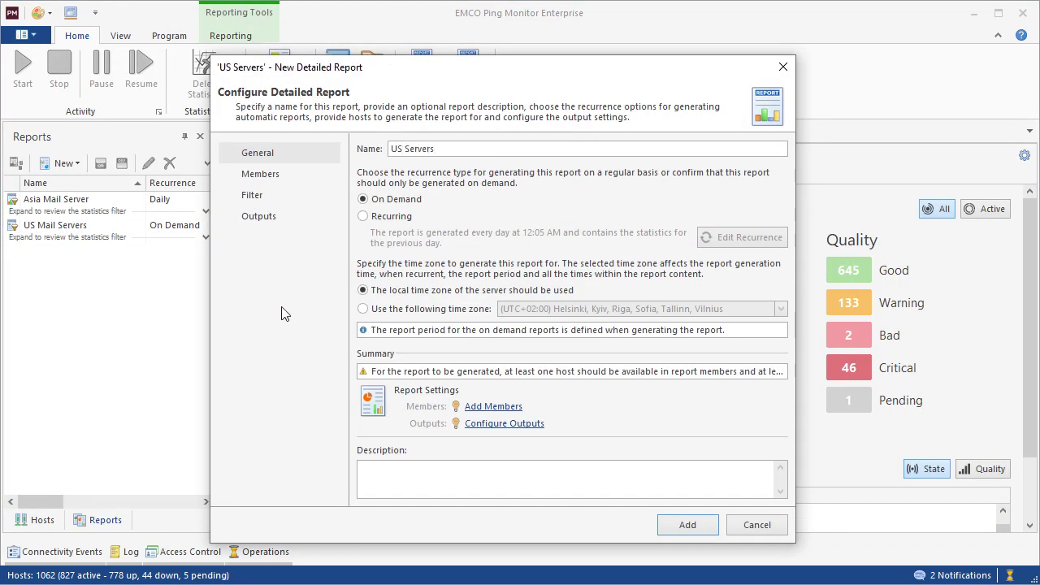
click(363, 216)
click(716, 237)
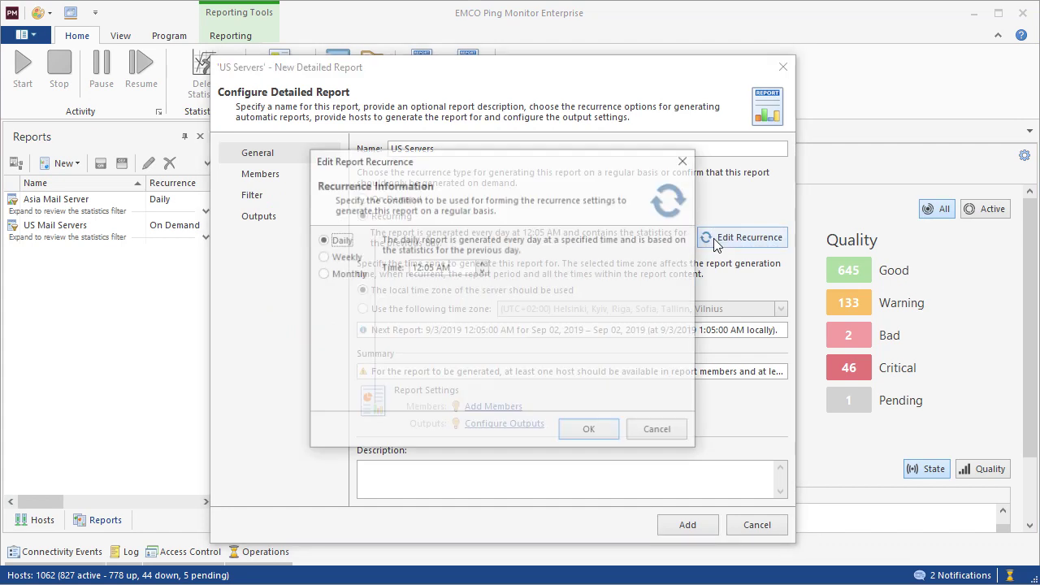
click(590, 430)
Add DBMS, EMCO Web Site, gw-01 and gw-02 from Servers as report members
click(260, 174)
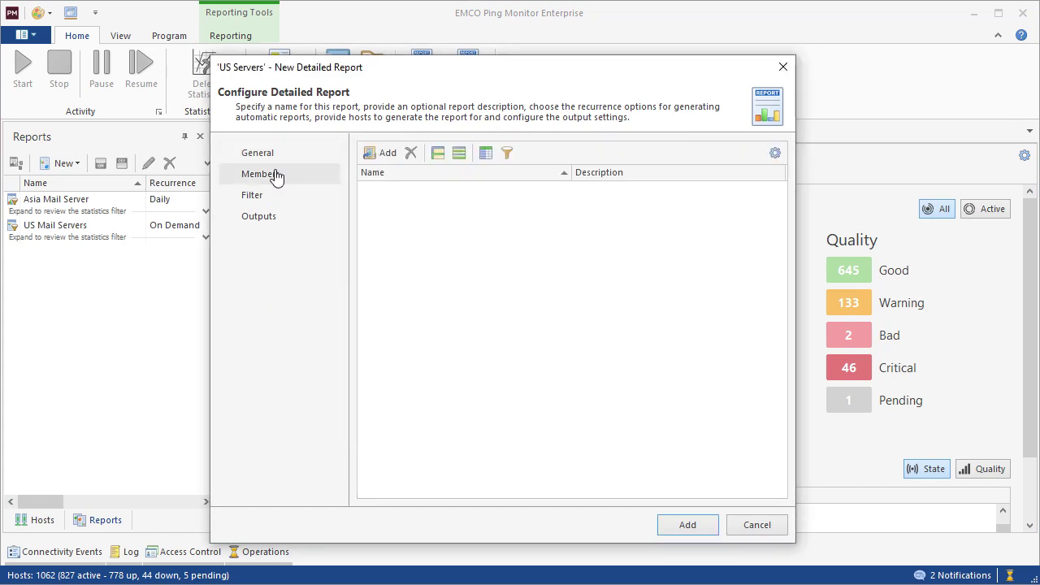
click(379, 154)
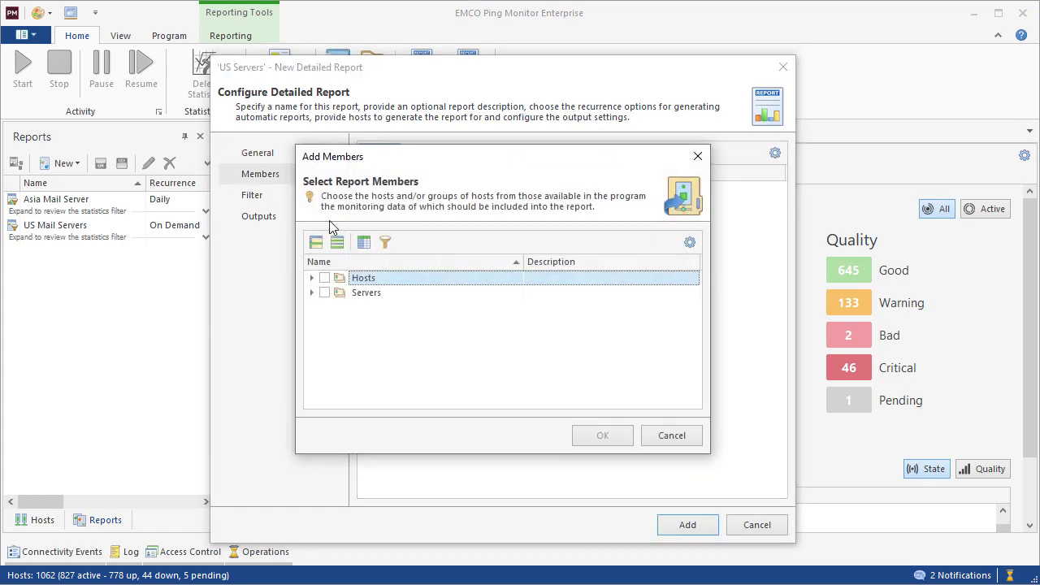
click(311, 292)
click(339, 307)
click(339, 322)
click(339, 337)
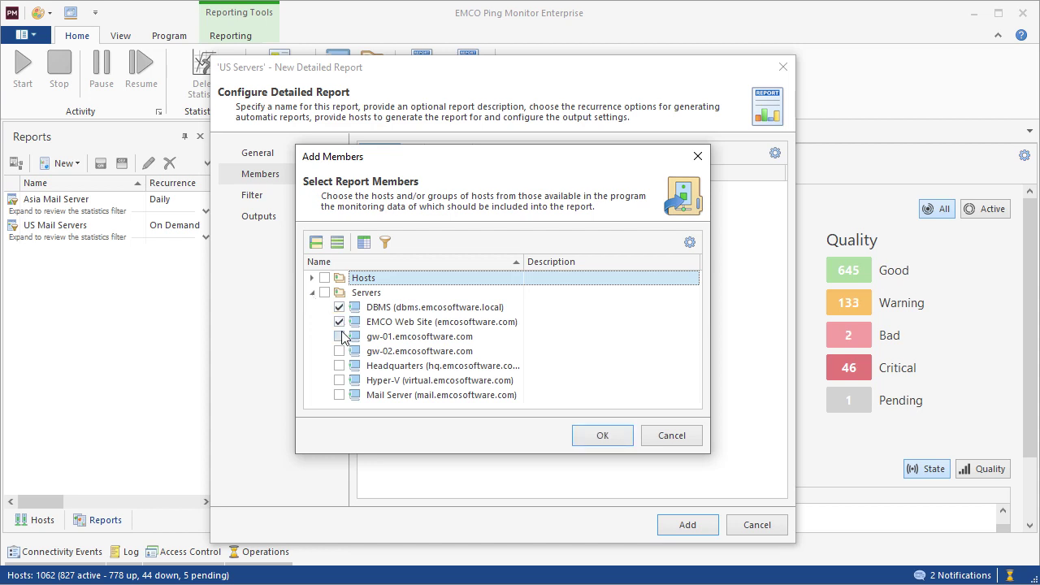
click(339, 351)
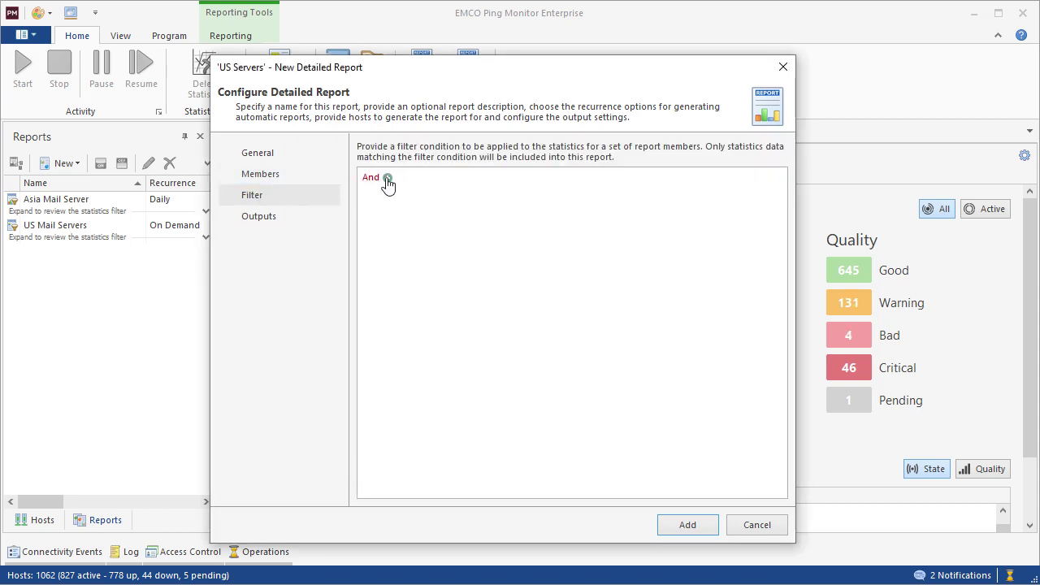
Add an And filter condition to the US Servers report: Outages is greater than
click(387, 177)
click(397, 195)
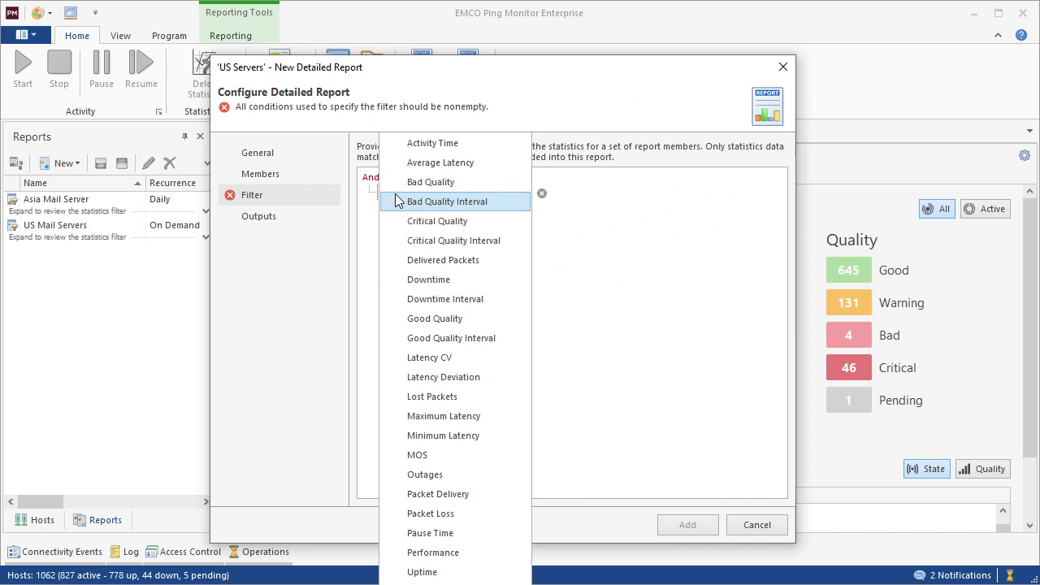
click(414, 474)
click(434, 193)
click(444, 246)
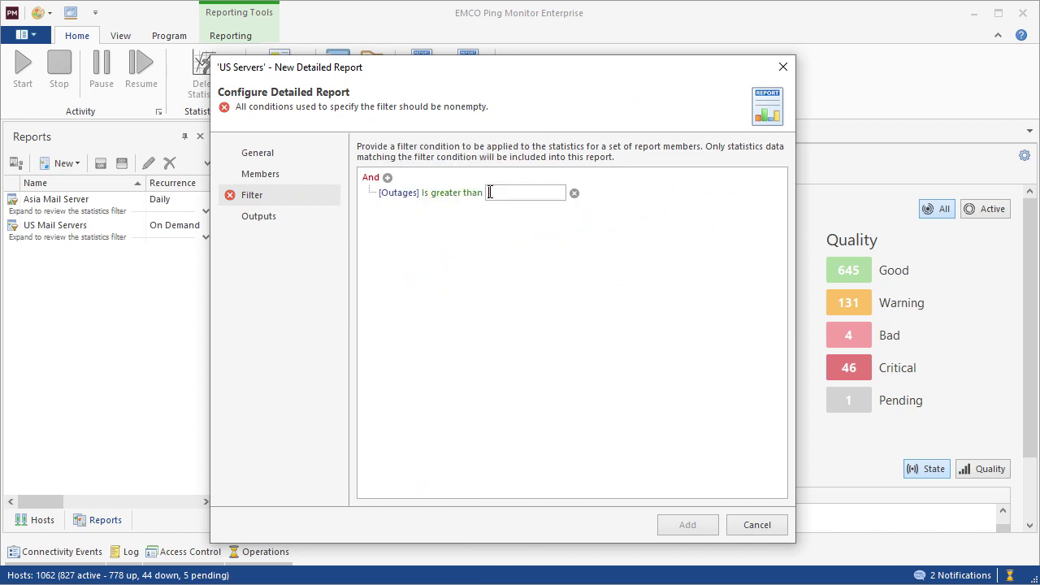
Under Outputs, enable Send Report via E-Mail and Save Report to Storage
click(257, 216)
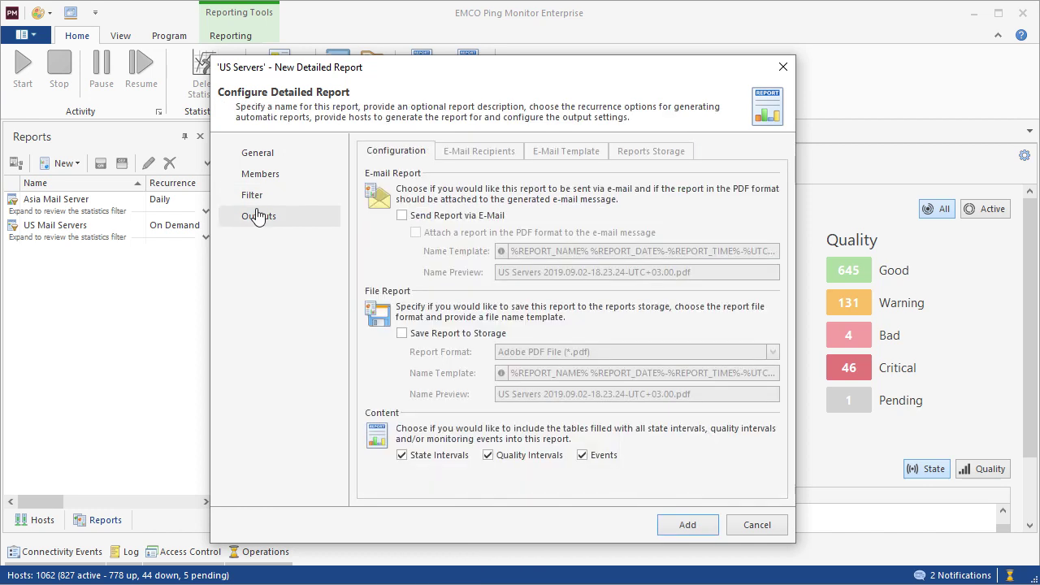
click(401, 215)
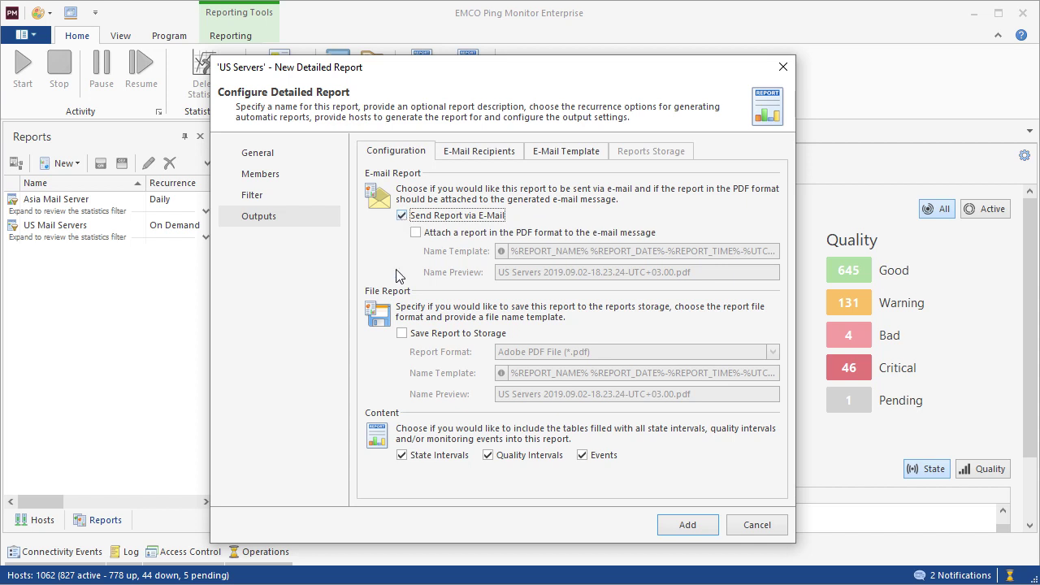
click(402, 334)
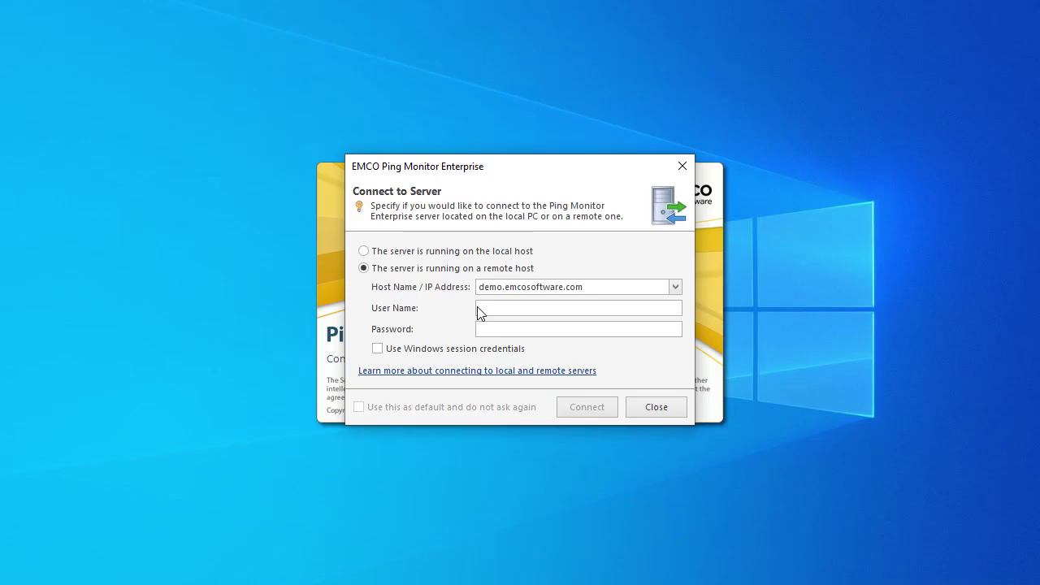
Enter the server login user name and connect to demo.emcosoftware.com
click(477, 308)
text(emco)
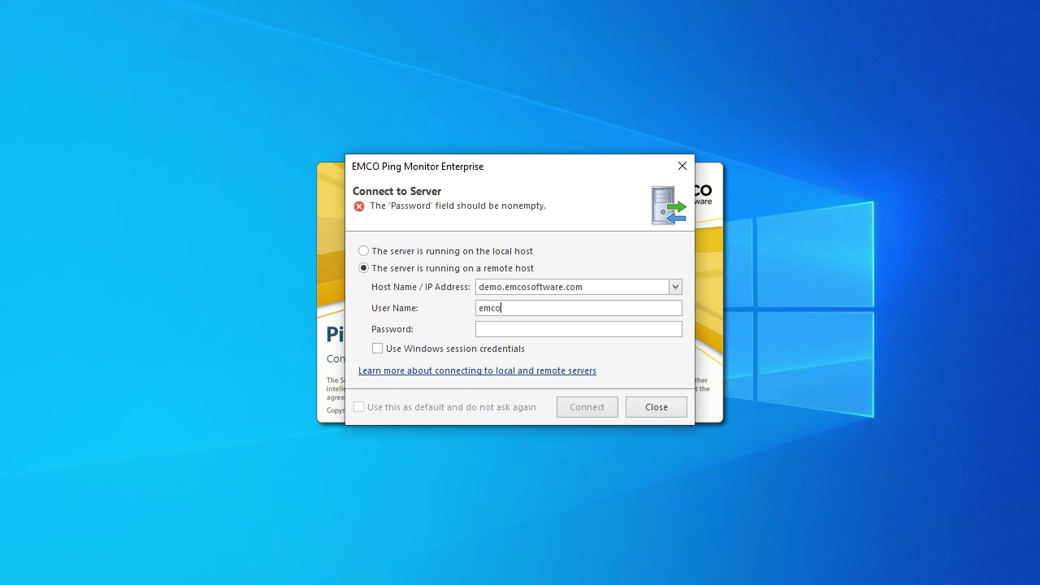
text(emco)
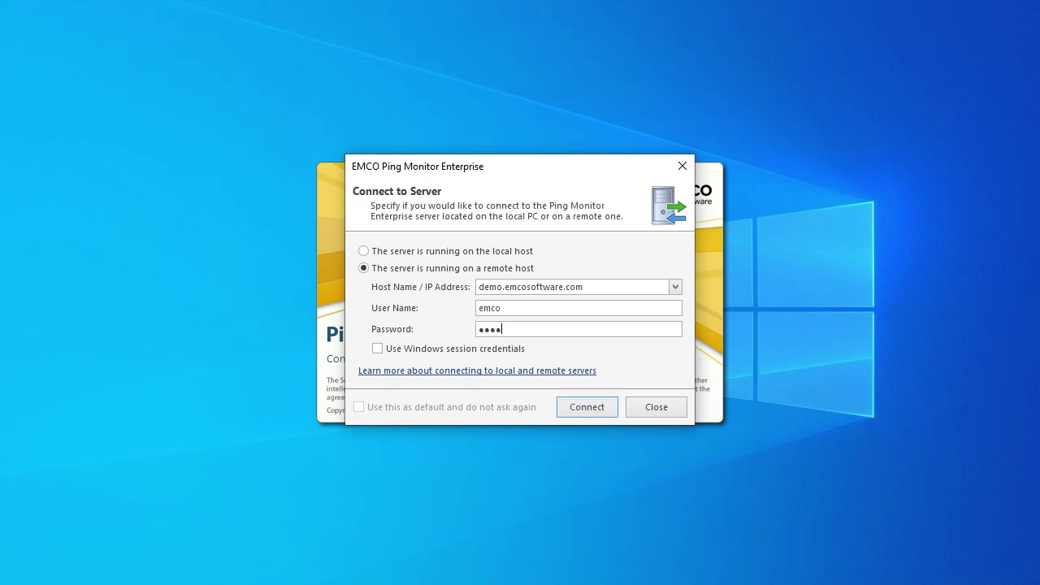
click(579, 405)
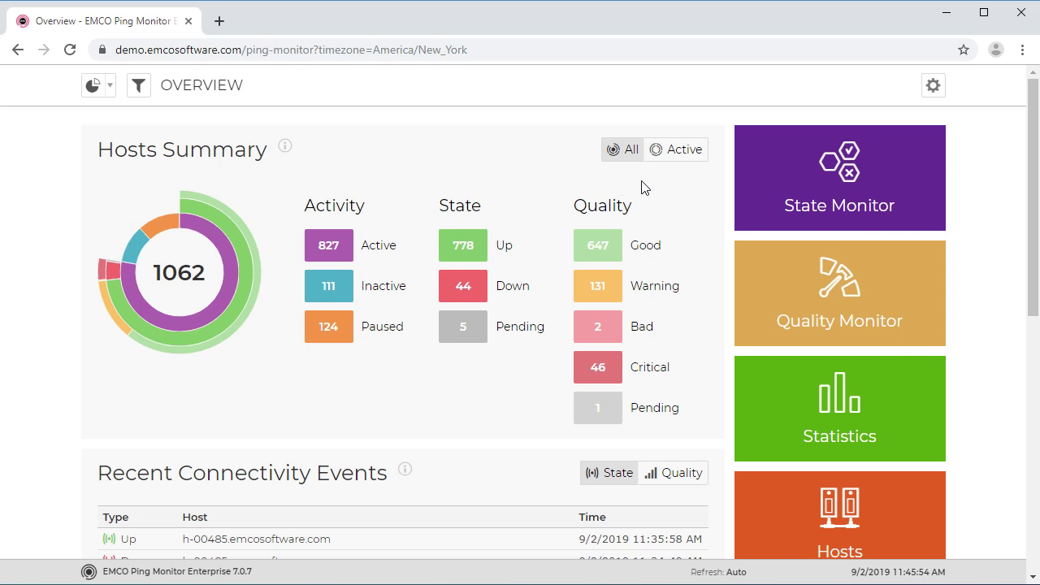
Open the State Monitor page from the web interface Overview tiles
click(797, 189)
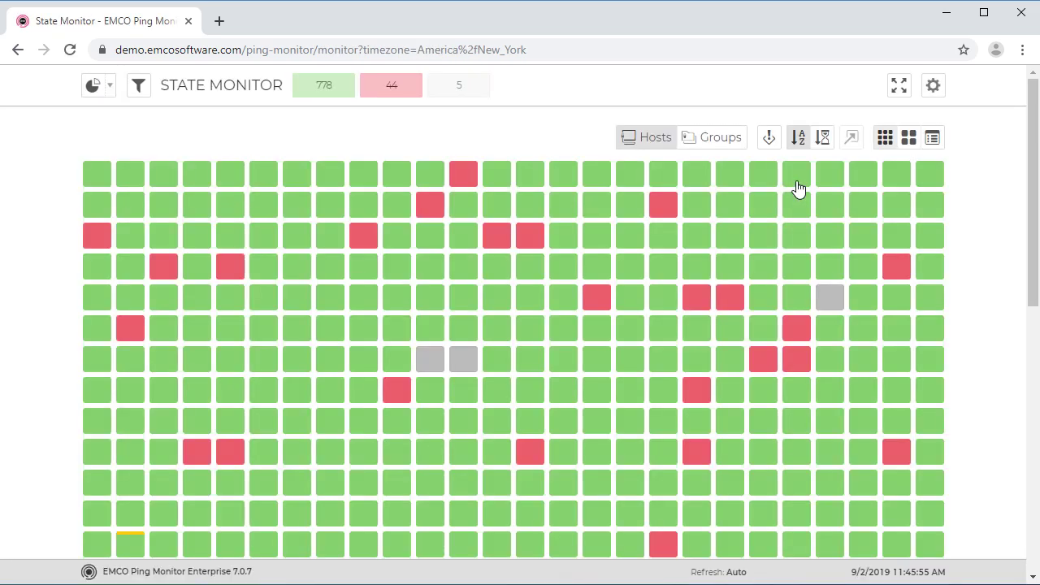